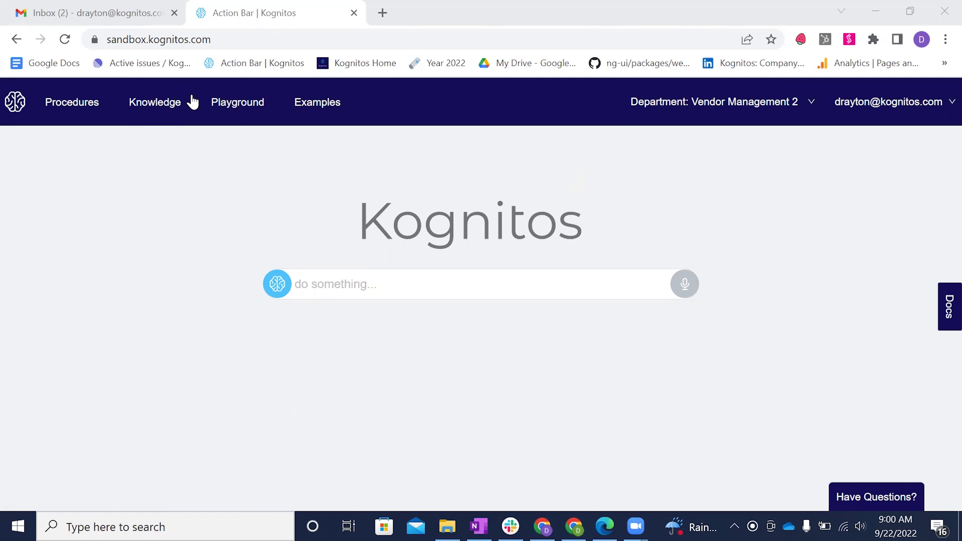
Step: Switch to Microsoft Edge and look through the bills of lading CANTOR_1337.pdf, CANTOR_1338.pdf and CAROB_650.pdf
{"action": "left_click", "coordinate": [605, 526]}
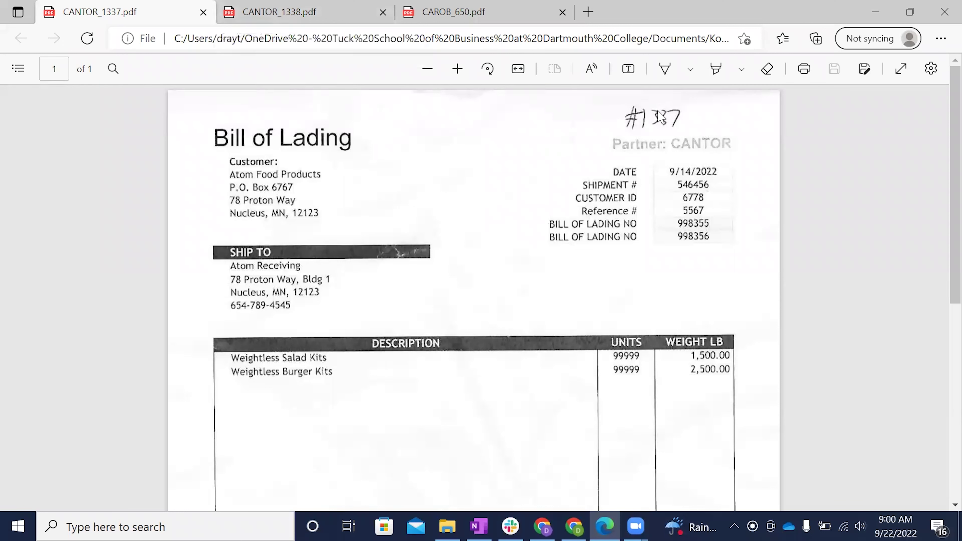
{"action": "left_click", "coordinate": [303, 6]}
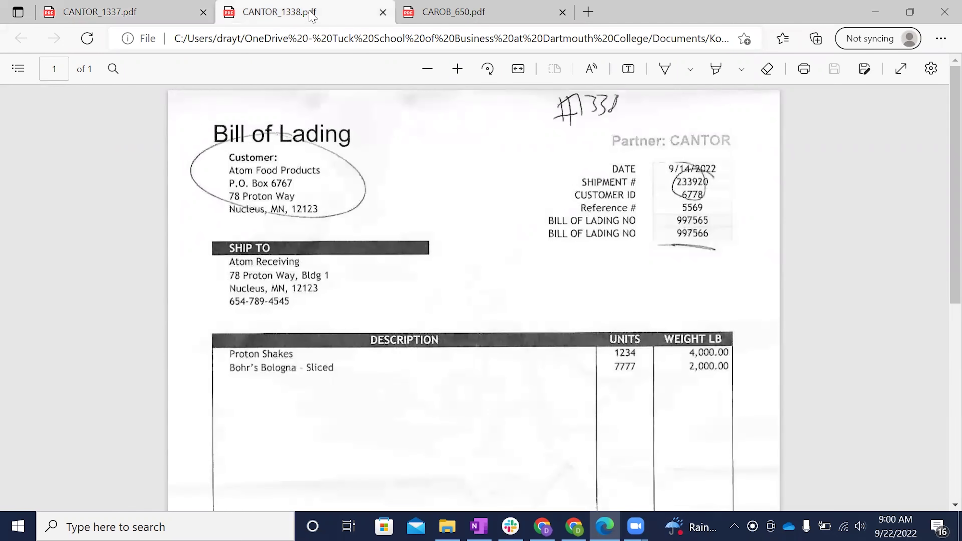
{"action": "left_click", "coordinate": [466, 17]}
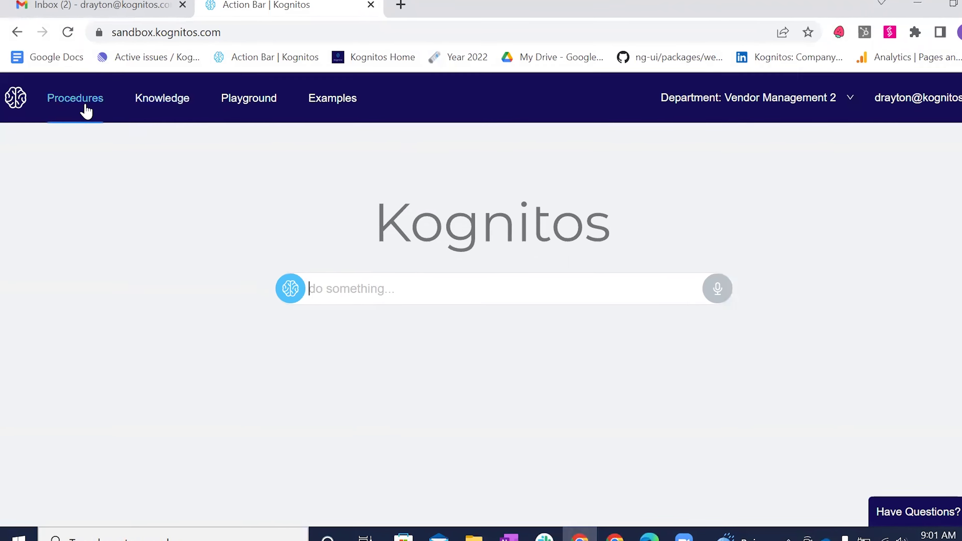
Step: Open the most recent run of the Process attachments procedure in Kognitos
{"action": "left_click", "coordinate": [84, 106]}
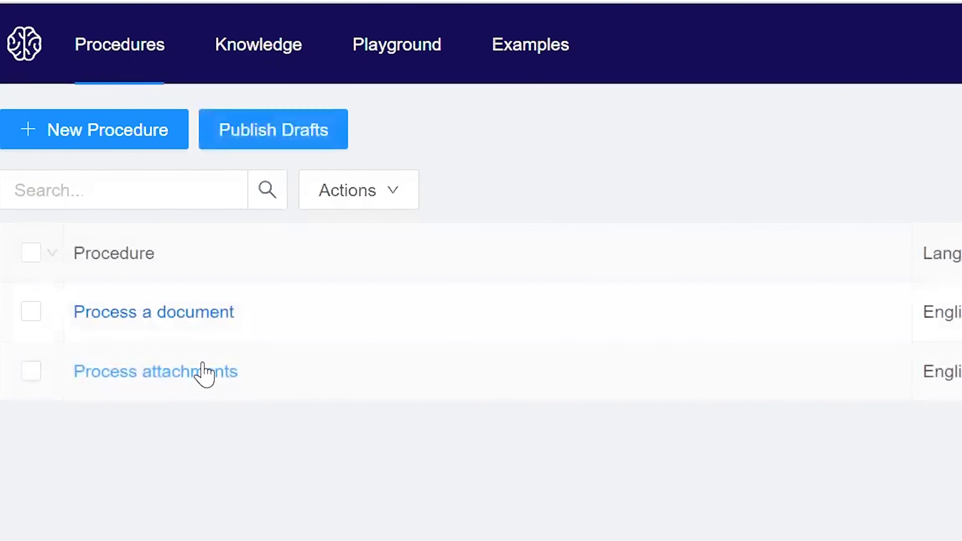
{"action": "left_click", "coordinate": [198, 362]}
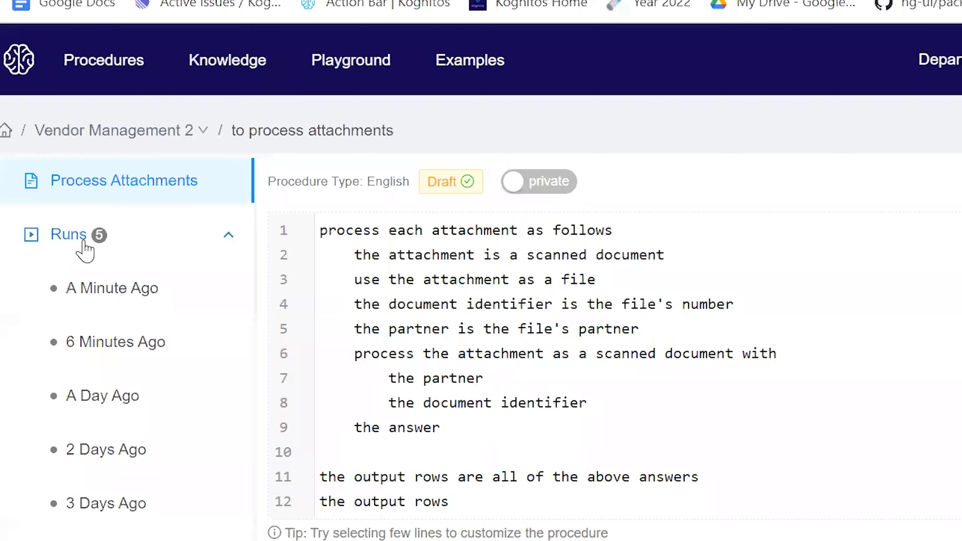
{"action": "left_click", "coordinate": [112, 289]}
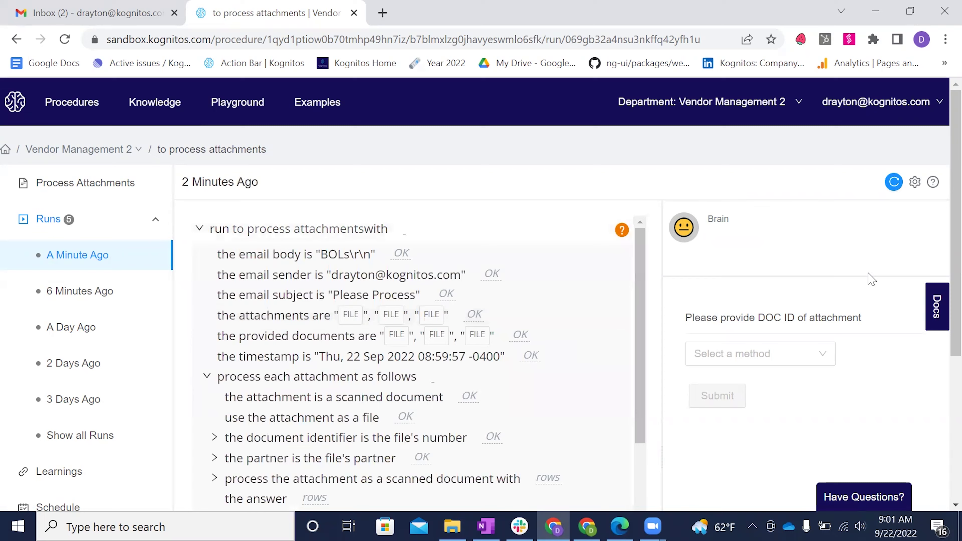
Step: Examine the run's CAROB document steps and its DOC ID question, check CAROB_650.pdf in Edge for the missing identifier, and return to Kognitos
{"action": "scroll", "coordinate": [868, 277], "scroll_direction": "down", "scroll_amount": 1}
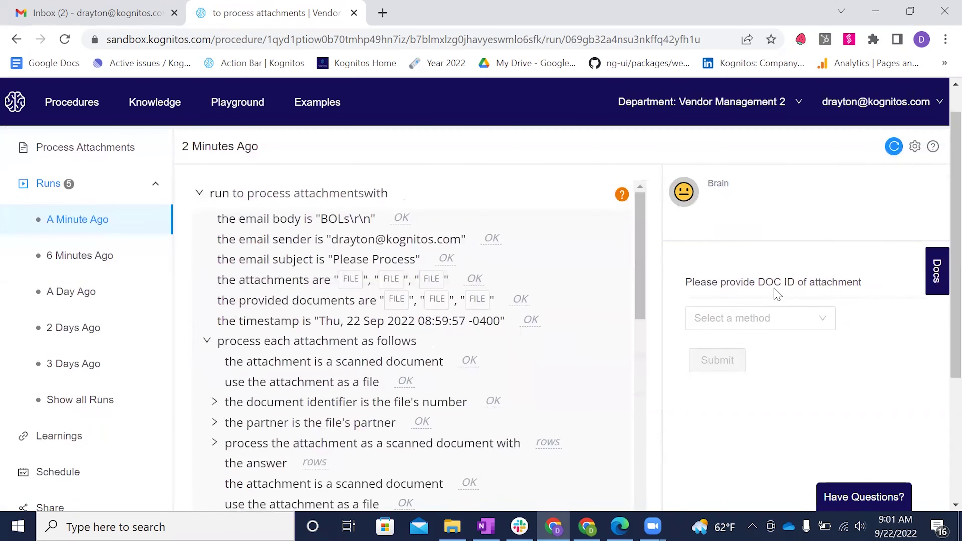
{"action": "scroll", "coordinate": [650, 341], "scroll_direction": "down", "scroll_amount": 1}
{"action": "scroll", "coordinate": [652, 341], "scroll_direction": "down", "scroll_amount": 1}
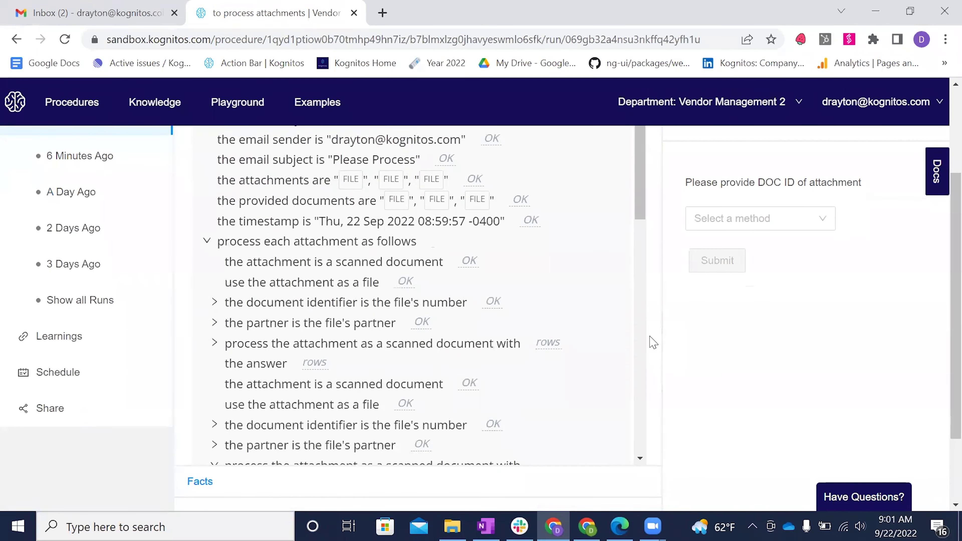
{"action": "scroll", "coordinate": [547, 382], "scroll_direction": "down", "scroll_amount": 4}
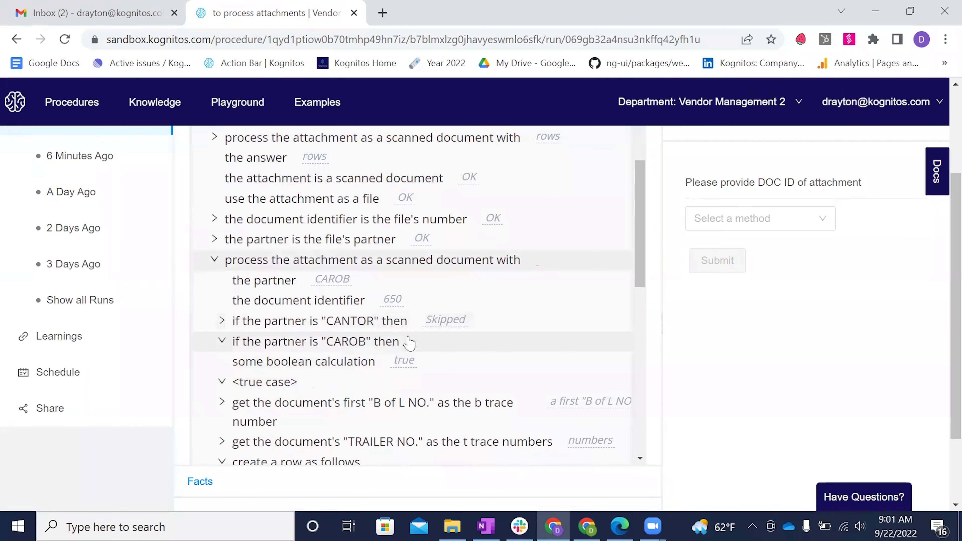
{"action": "mouse_move", "coordinate": [620, 526]}
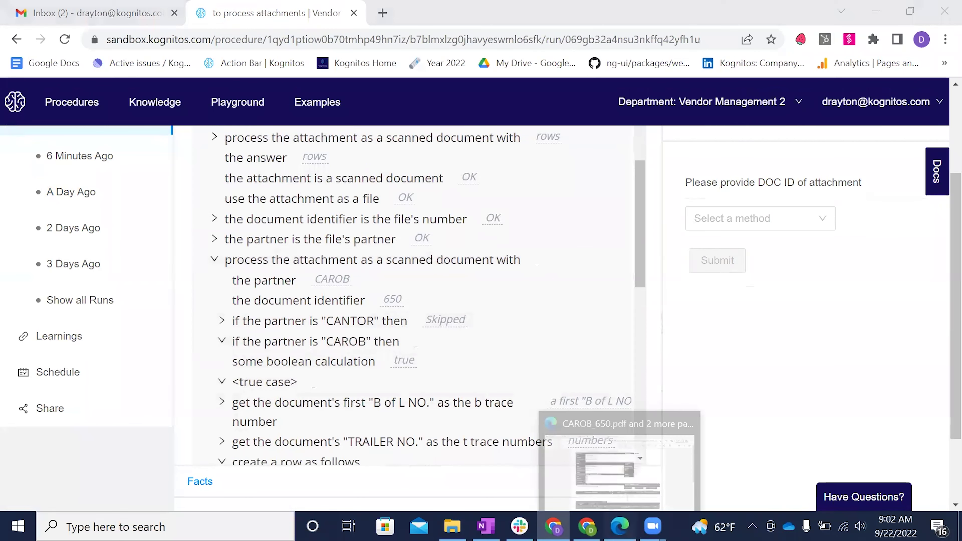
{"action": "left_click", "coordinate": [641, 460]}
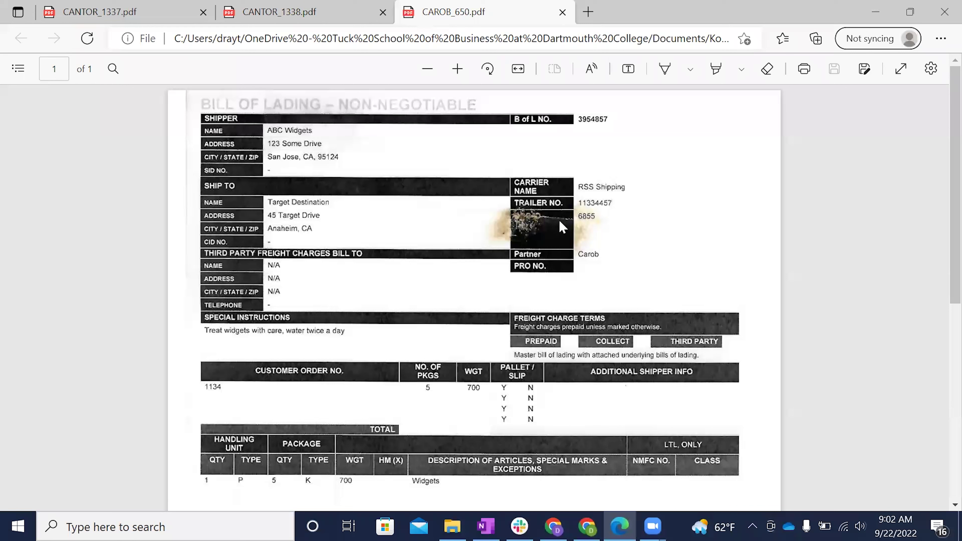
{"action": "left_click", "coordinate": [554, 526]}
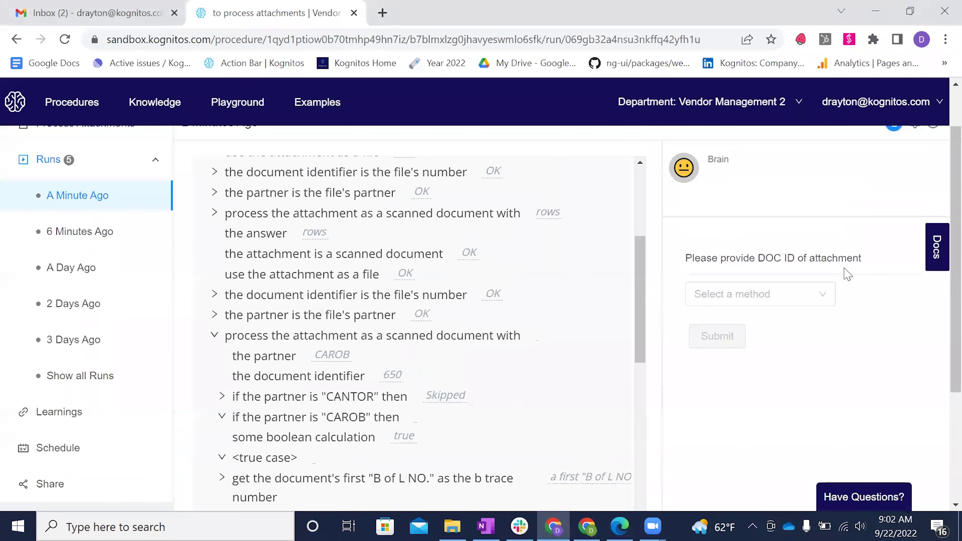
Step: Answer the DOC ID question with the written-in value 6855, disable always using this answer, and submit it
{"action": "left_click", "coordinate": [802, 300]}
{"action": "scroll", "coordinate": [814, 296], "scroll_direction": "down", "scroll_amount": 1}
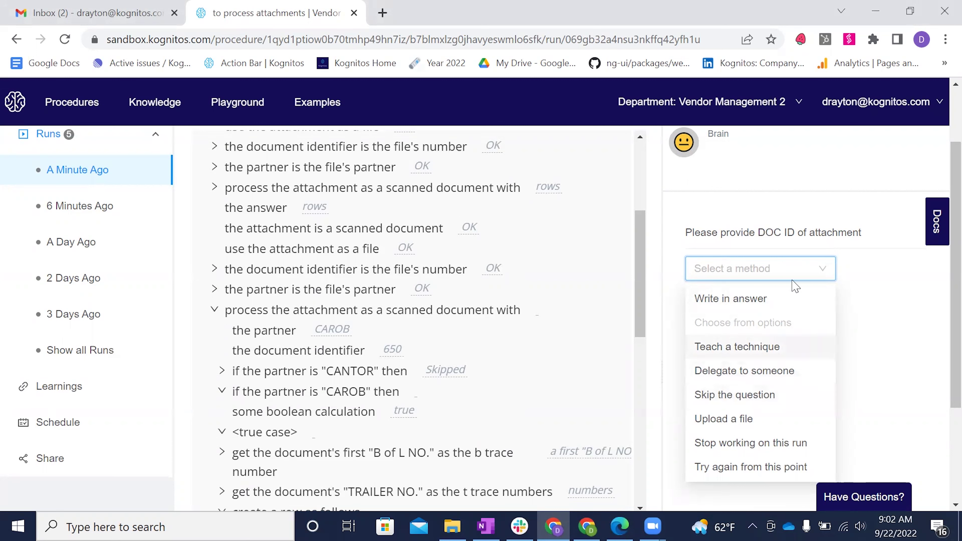
{"action": "left_click", "coordinate": [767, 299]}
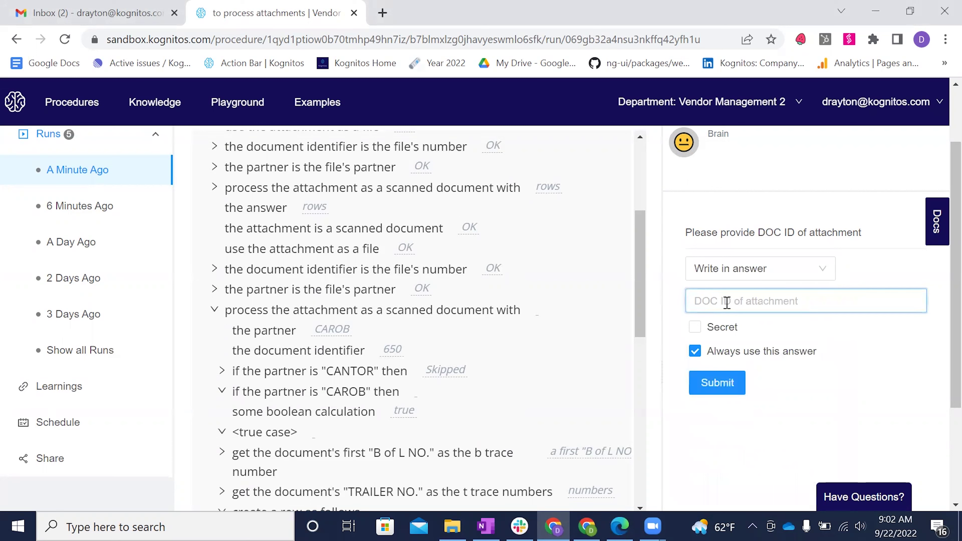
{"action": "type", "text": "6855"}
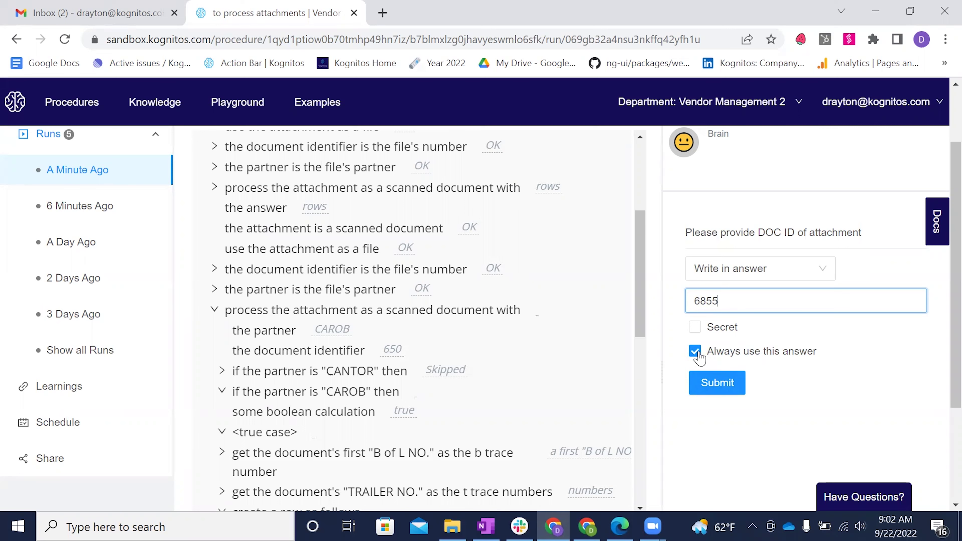
{"action": "left_click", "coordinate": [714, 353]}
{"action": "scroll", "coordinate": [846, 371], "scroll_direction": "up", "scroll_amount": 2}
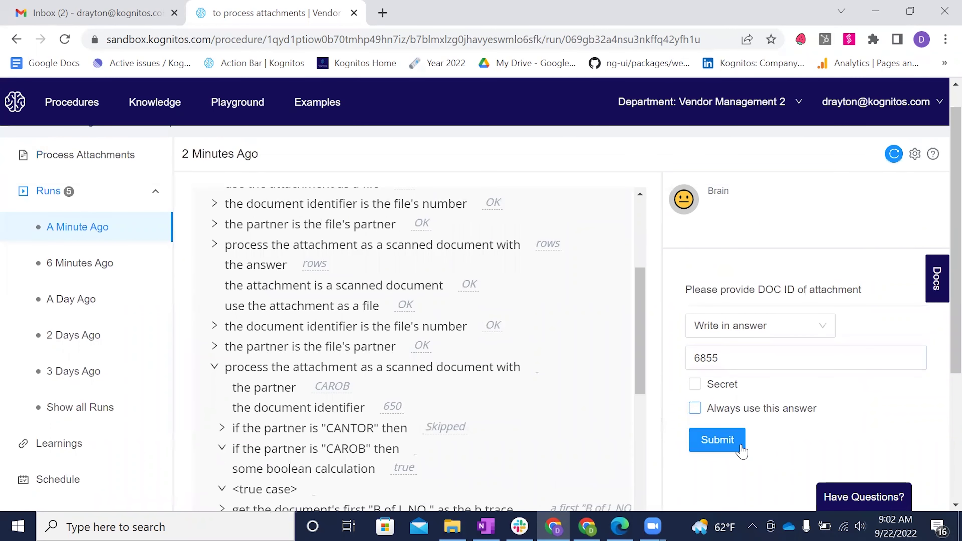
{"action": "left_click", "coordinate": [742, 394]}
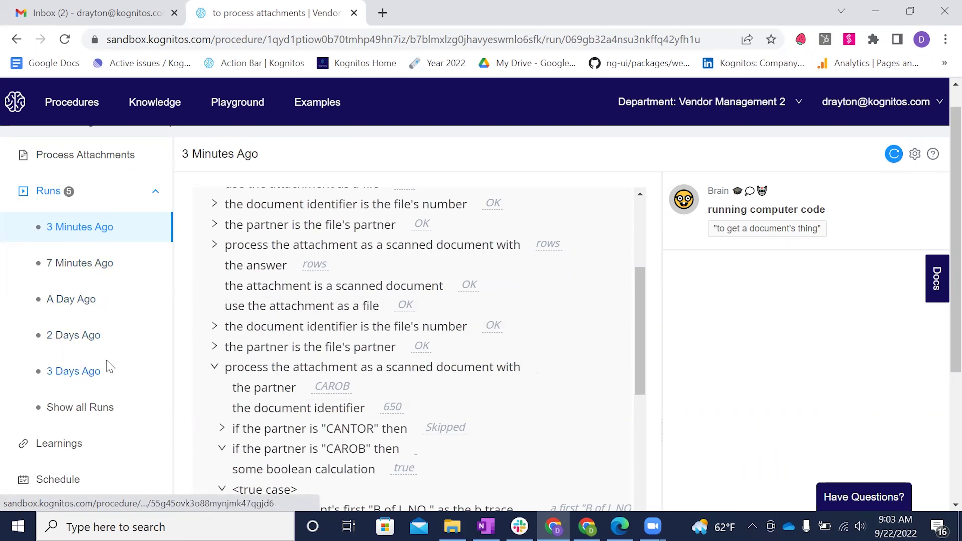
{"action": "scroll", "coordinate": [107, 367], "scroll_direction": "down", "scroll_amount": 1}
{"action": "scroll", "coordinate": [107, 367], "scroll_direction": "down", "scroll_amount": 1}
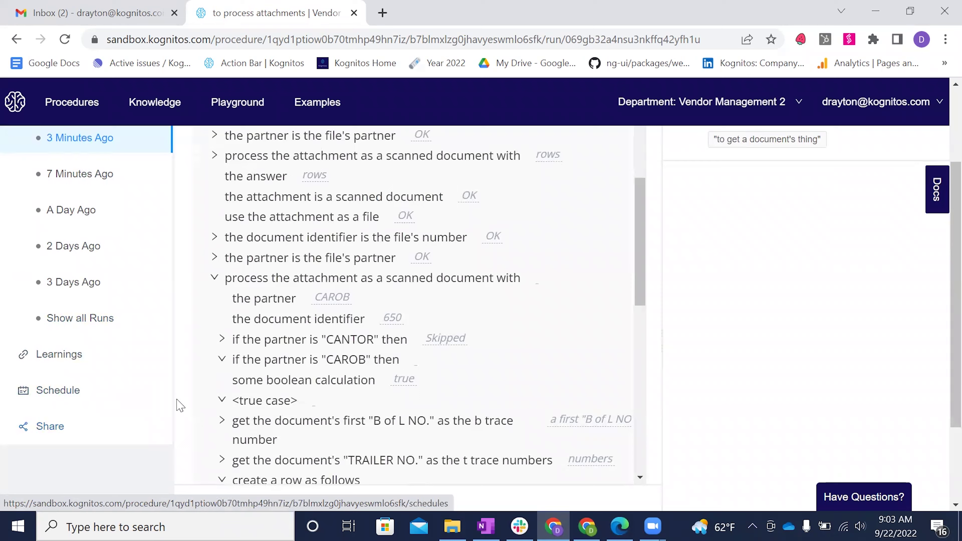
{"action": "scroll", "coordinate": [178, 402], "scroll_direction": "up", "scroll_amount": 1}
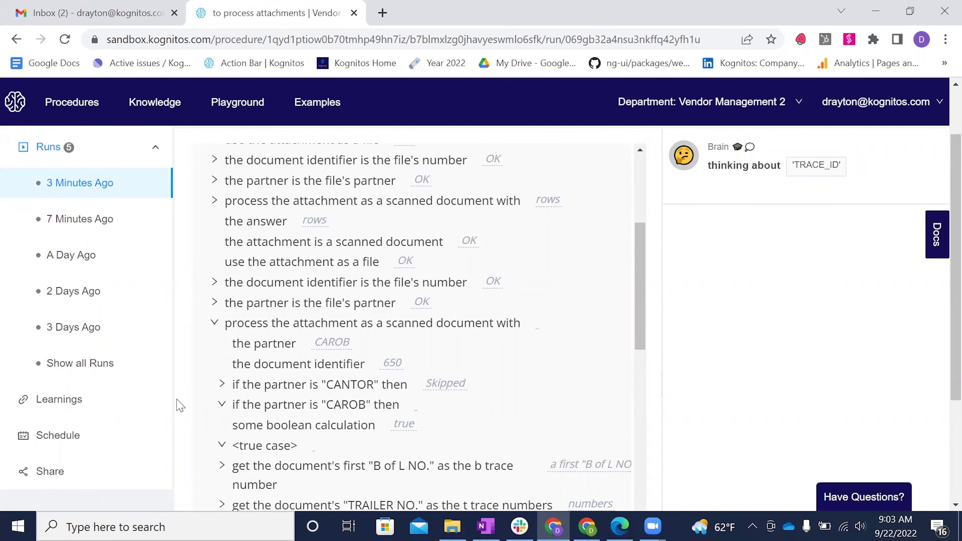
{"action": "scroll", "coordinate": [180, 406], "scroll_direction": "up", "scroll_amount": 2}
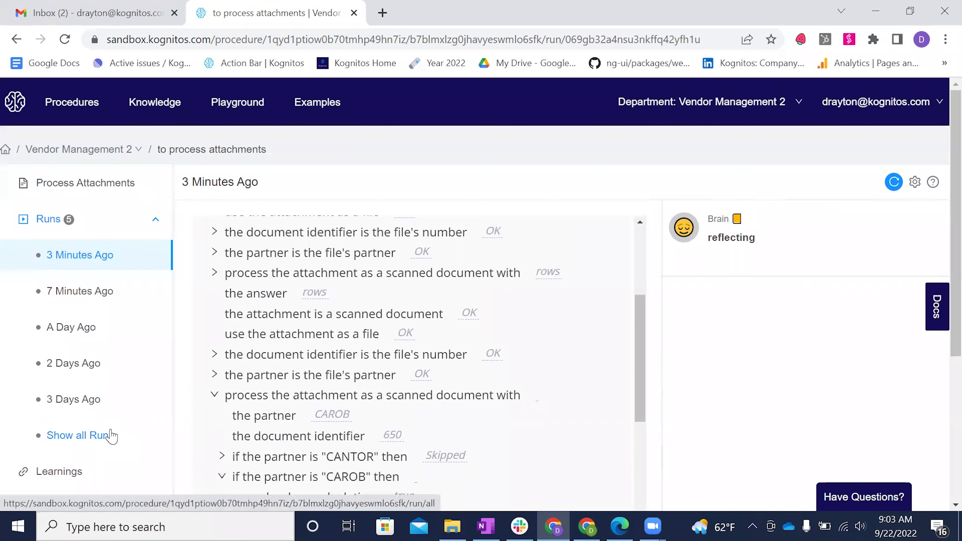
Step: Show all runs of the procedure and review the bill of lading rows in their outputs
{"action": "left_click", "coordinate": [112, 436]}
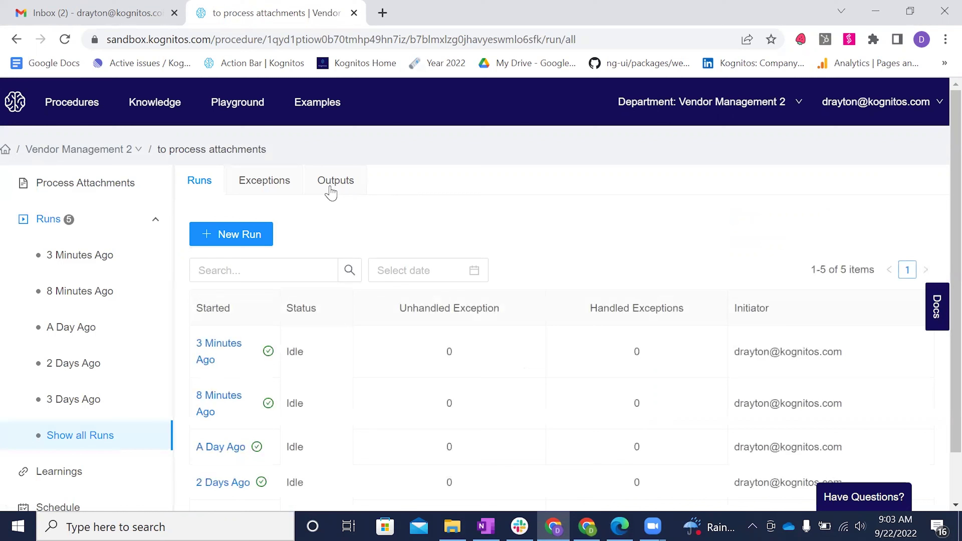
{"action": "left_click", "coordinate": [330, 188]}
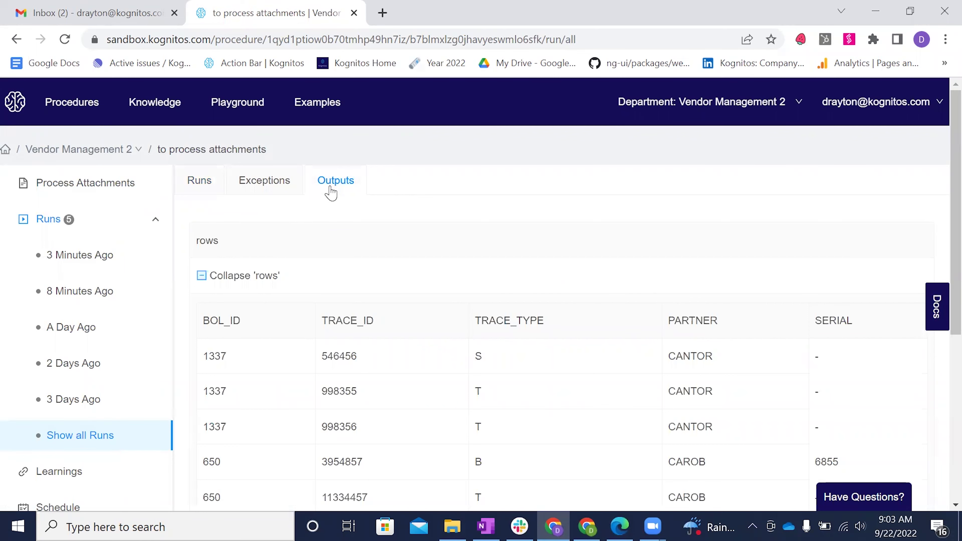
{"action": "scroll", "coordinate": [491, 193], "scroll_direction": "down", "scroll_amount": 1}
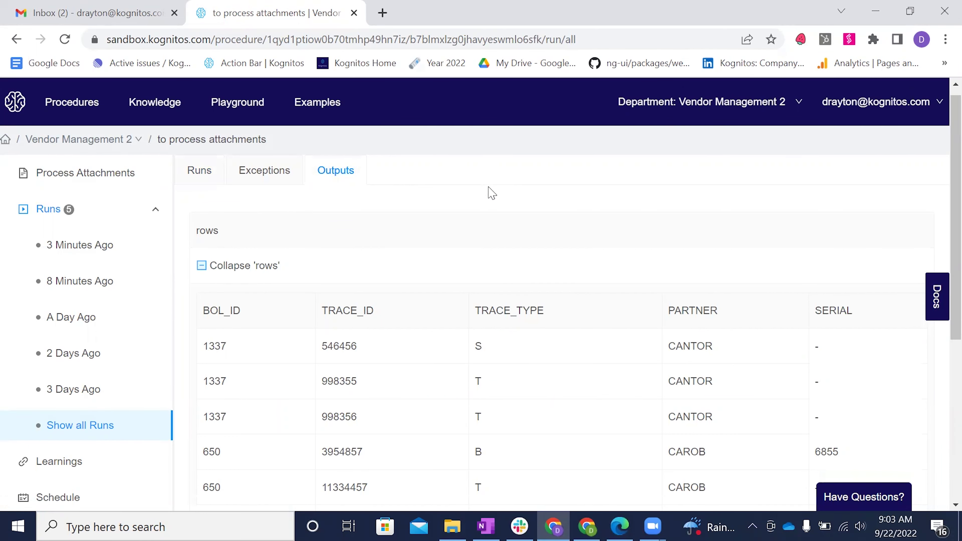
{"action": "scroll", "coordinate": [479, 293], "scroll_direction": "down", "scroll_amount": 1}
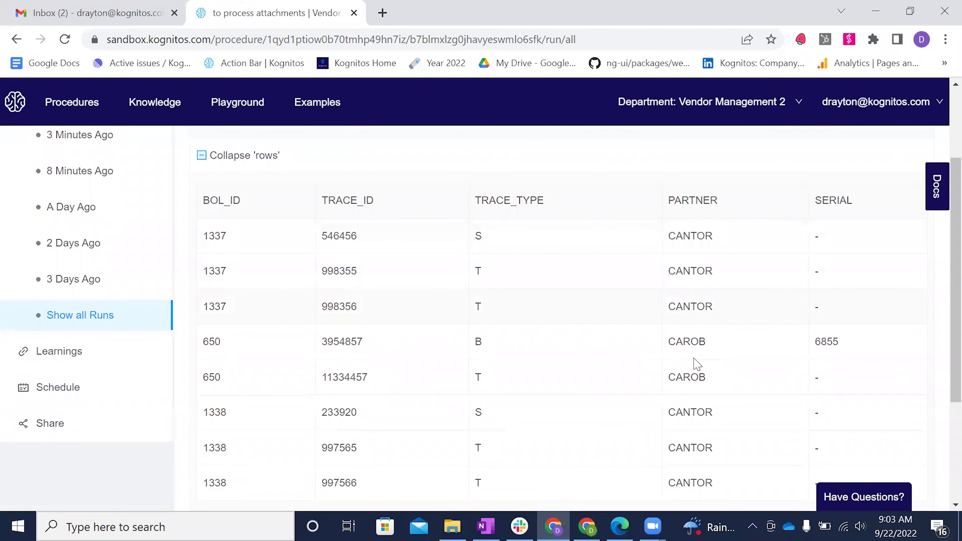
{"action": "scroll", "coordinate": [688, 441], "scroll_direction": "down", "scroll_amount": 1}
{"action": "scroll", "coordinate": [688, 440], "scroll_direction": "down", "scroll_amount": 1}
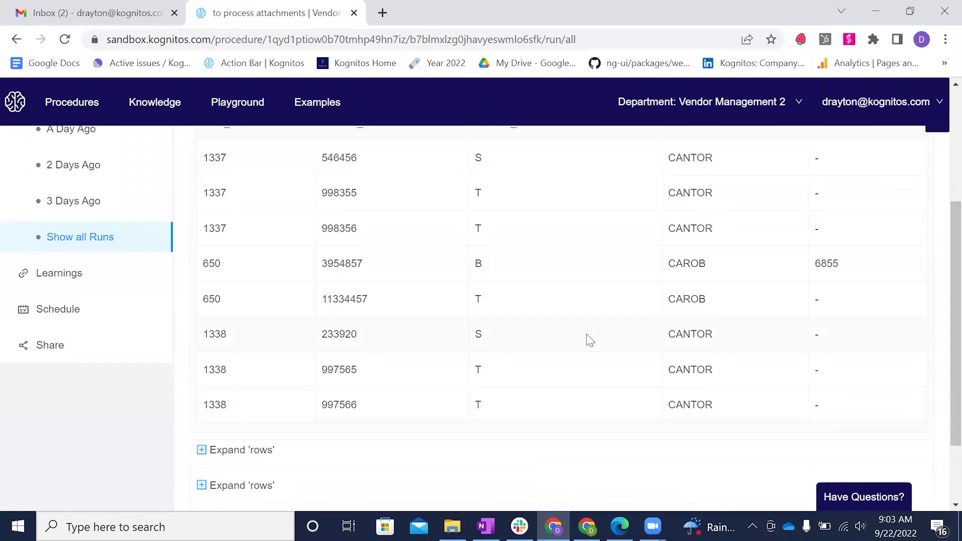
{"action": "scroll", "coordinate": [588, 339], "scroll_direction": "up", "scroll_amount": 4}
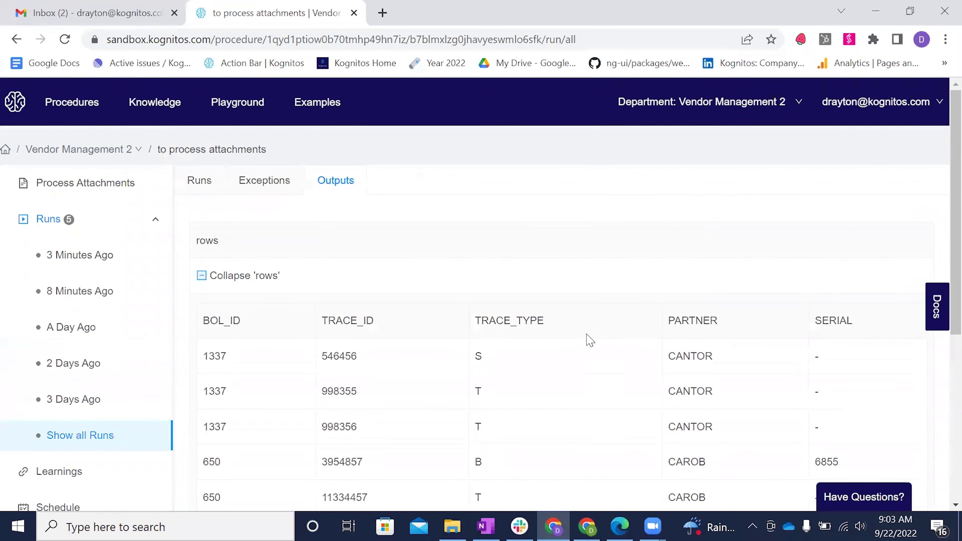